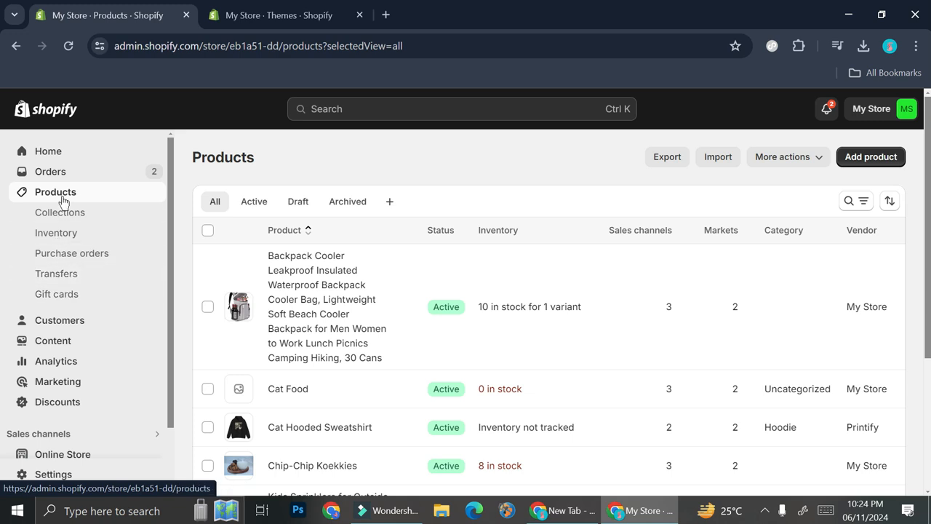
- Open the collection named Collection and check which theme templates are available for it
click(80, 214)
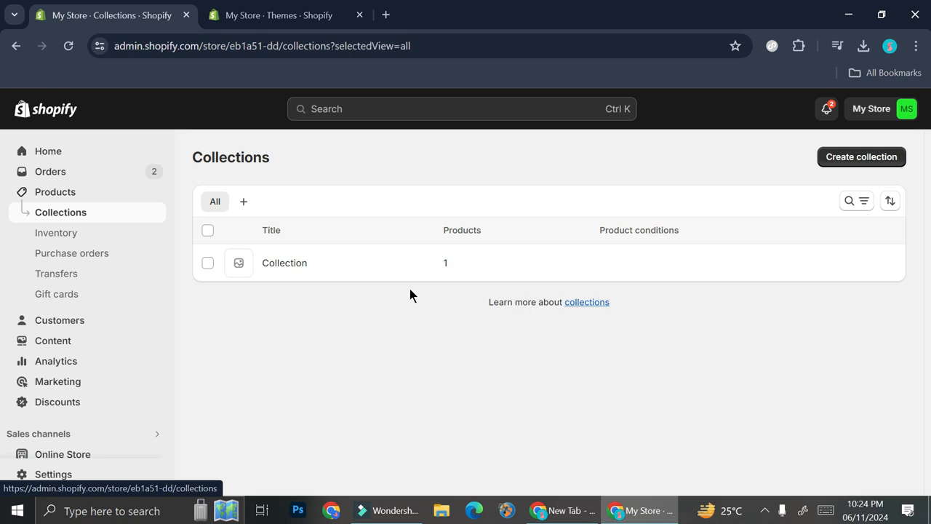
click(412, 268)
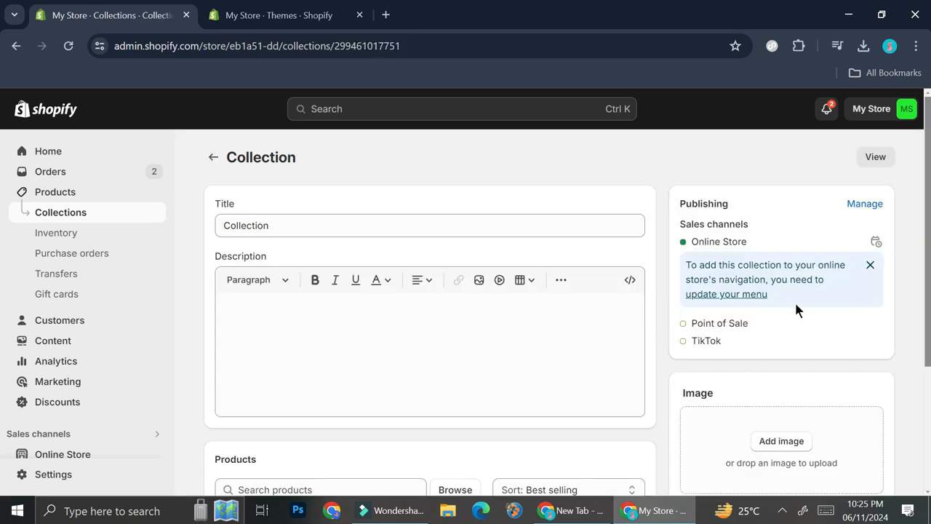
scroll(795, 300, down, 3)
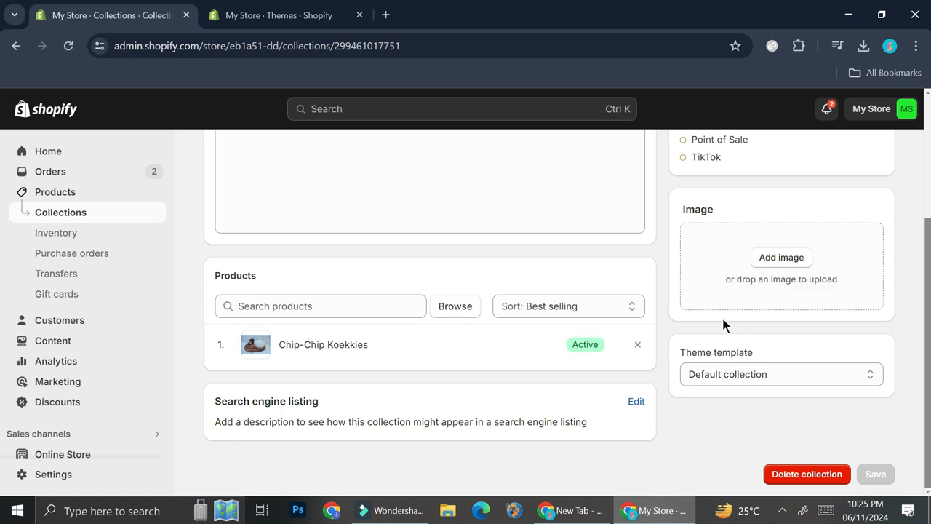
click(775, 372)
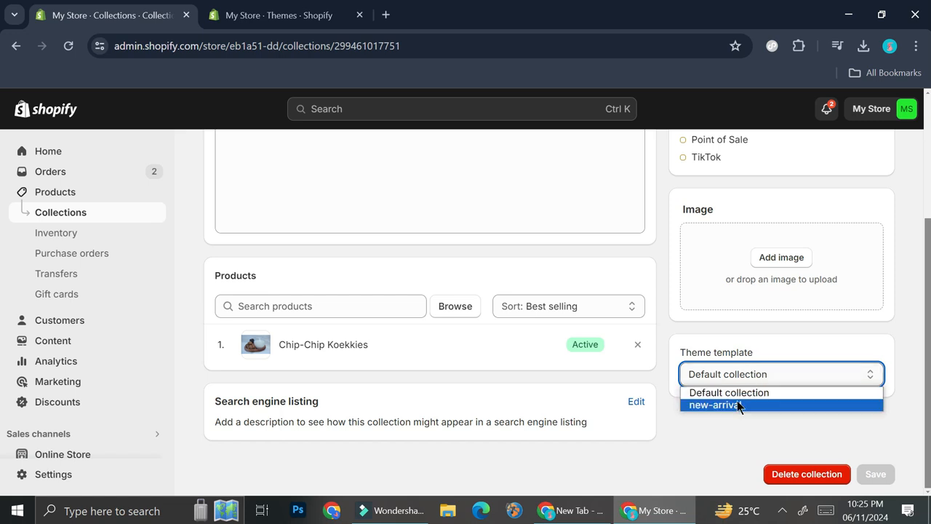
click(773, 326)
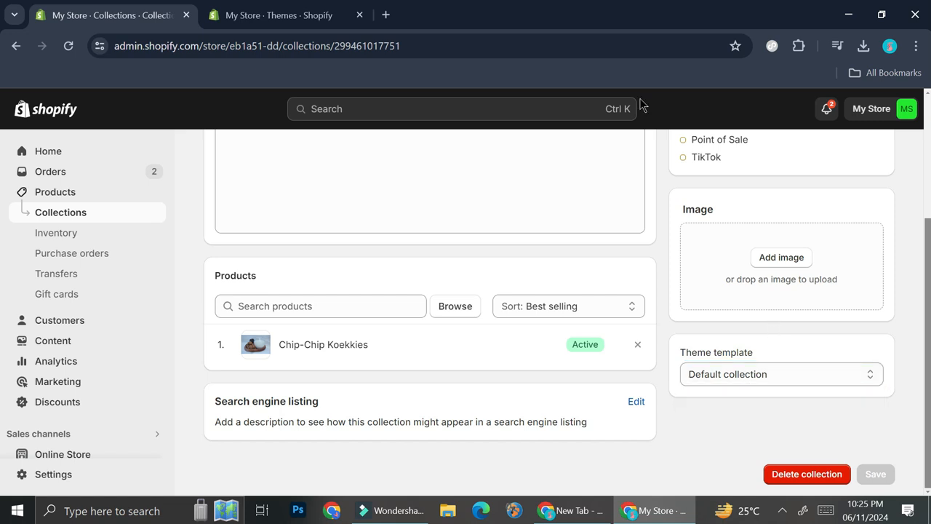
- Open the live Dawn theme of the online store for customization
click(280, 15)
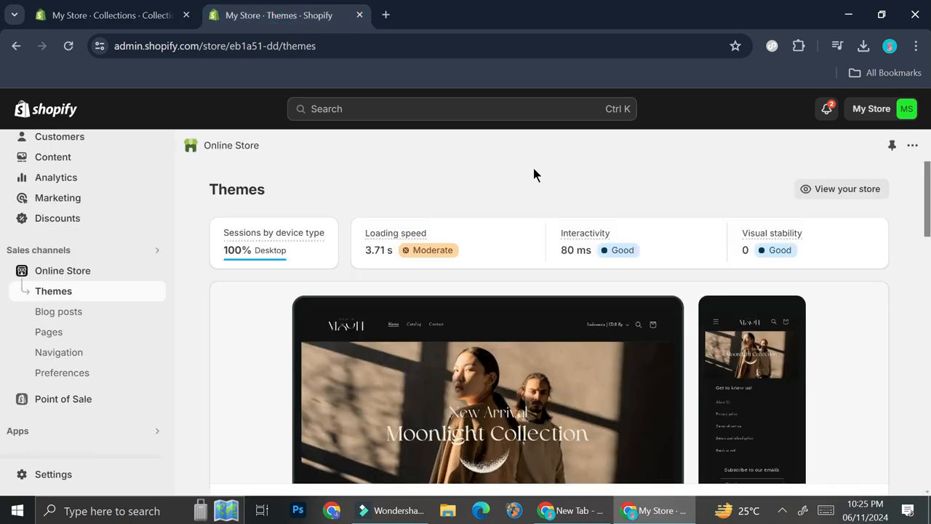
scroll(785, 299, down, 2)
click(845, 378)
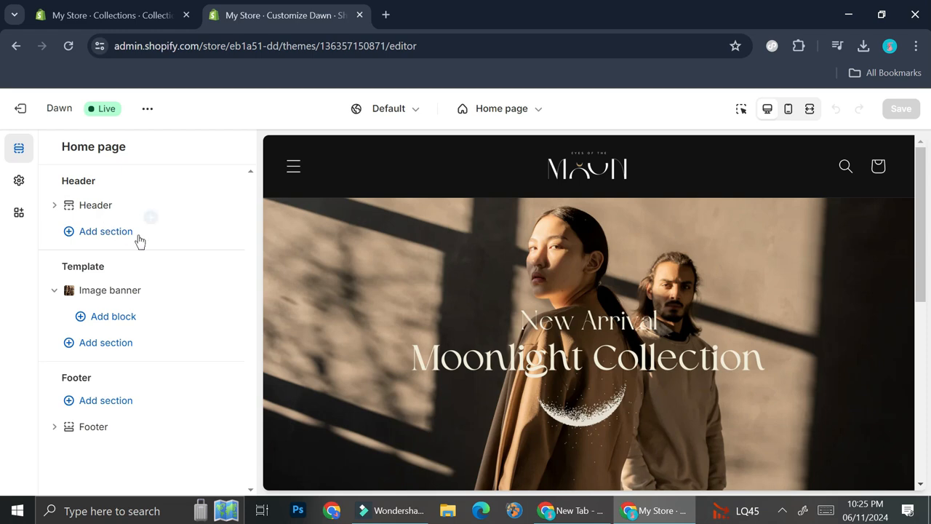
- Create a new collection template named Test Template based on Default collection
click(529, 116)
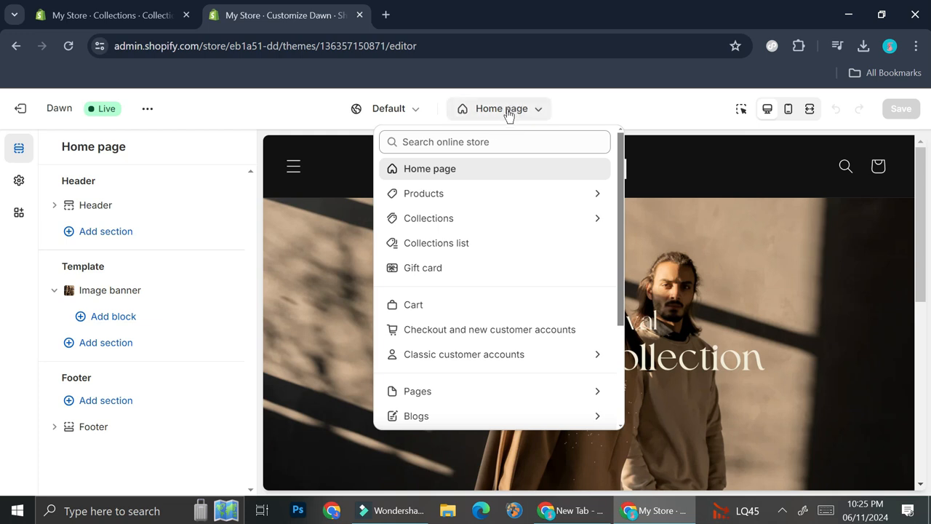
click(450, 220)
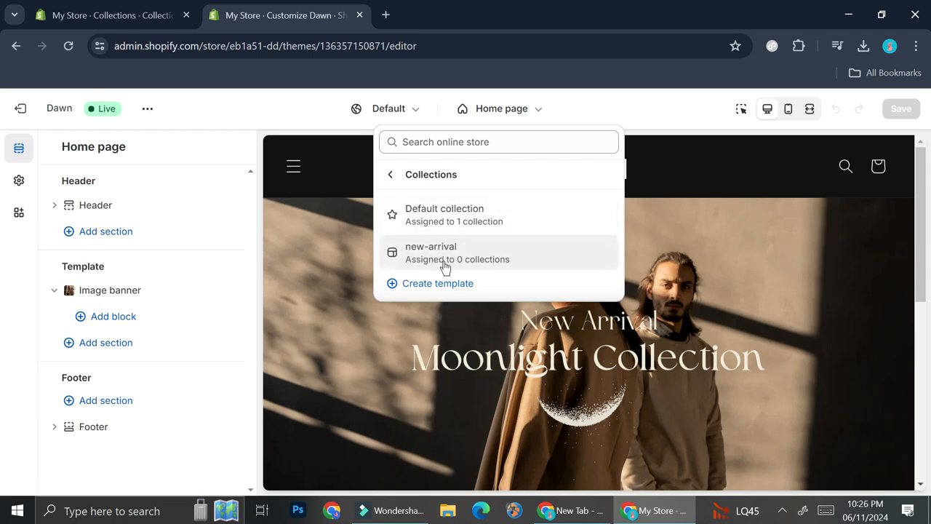
click(465, 285)
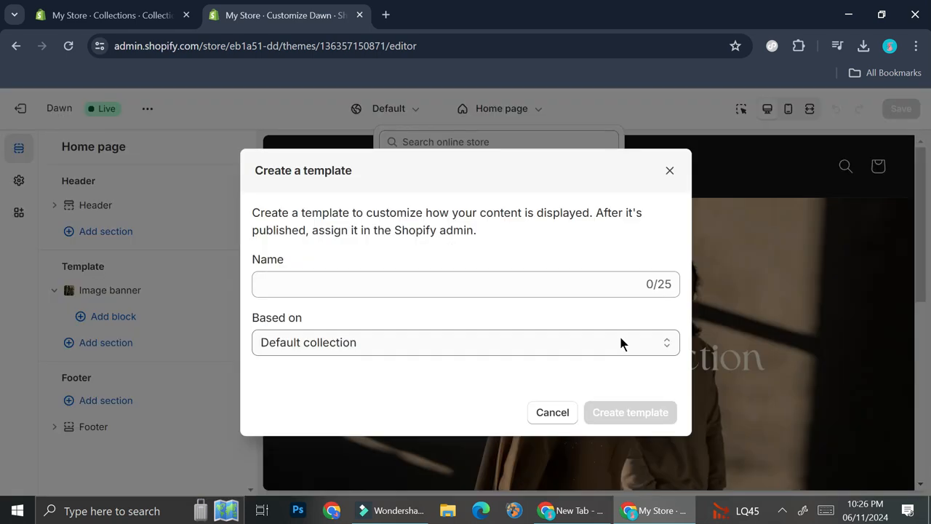
click(509, 285)
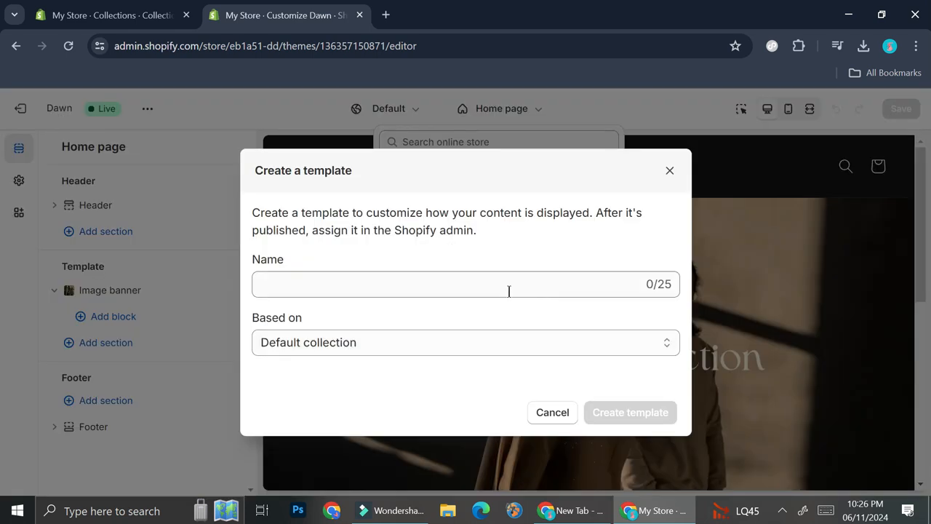
text(Test Template)
click(333, 344)
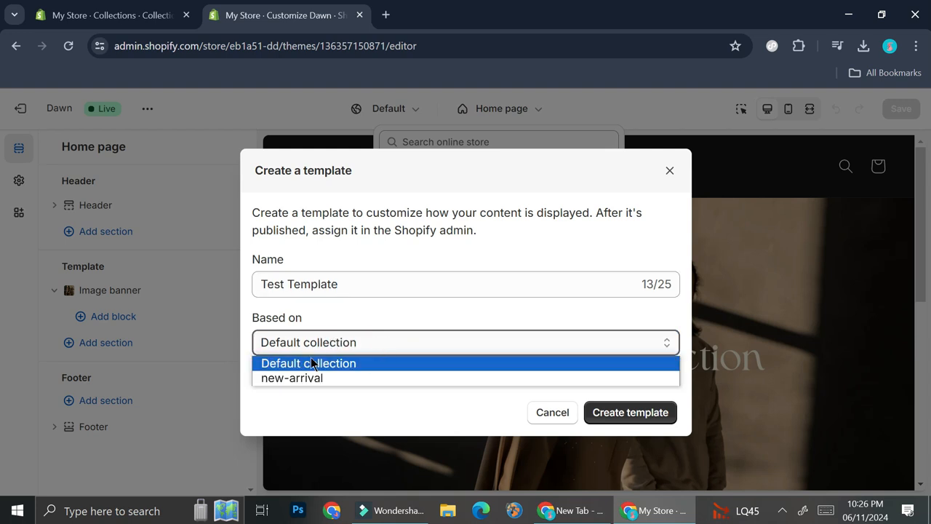
click(349, 362)
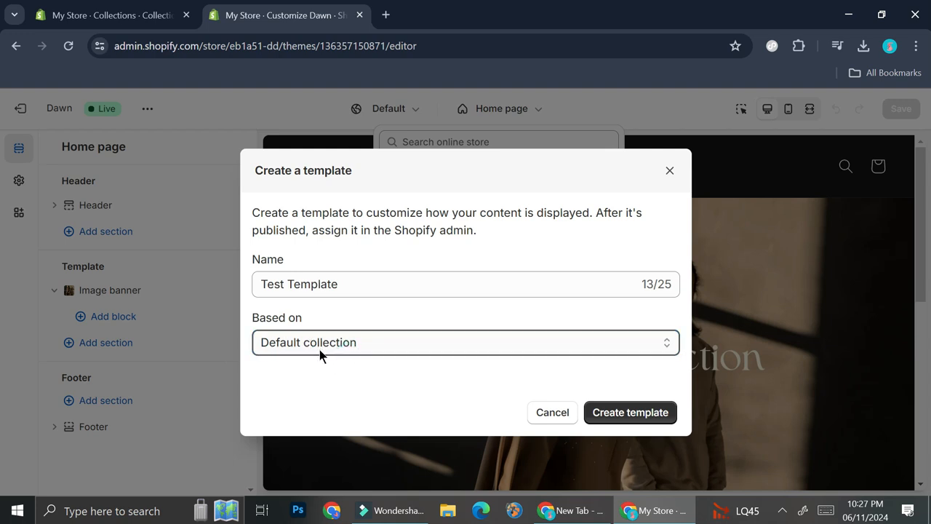
click(639, 424)
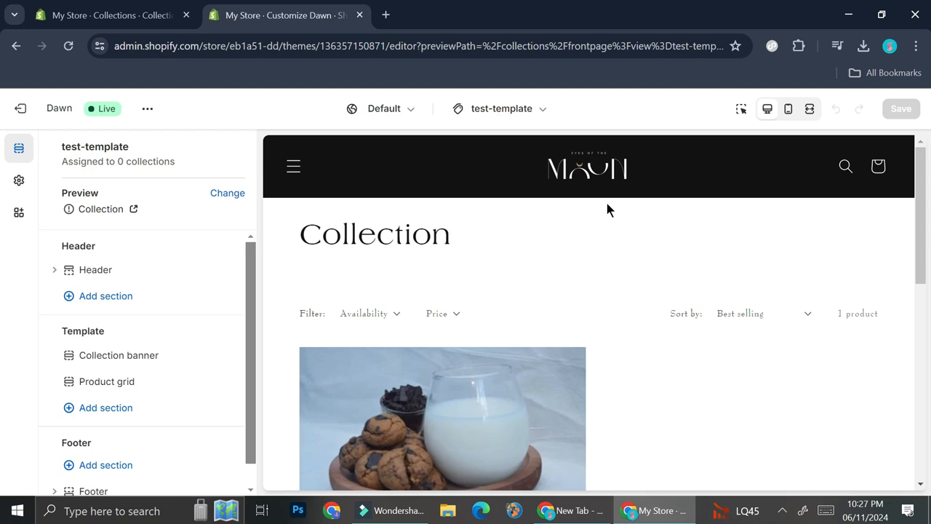
- Check the theme's list of collection templates for the new test-template
click(532, 117)
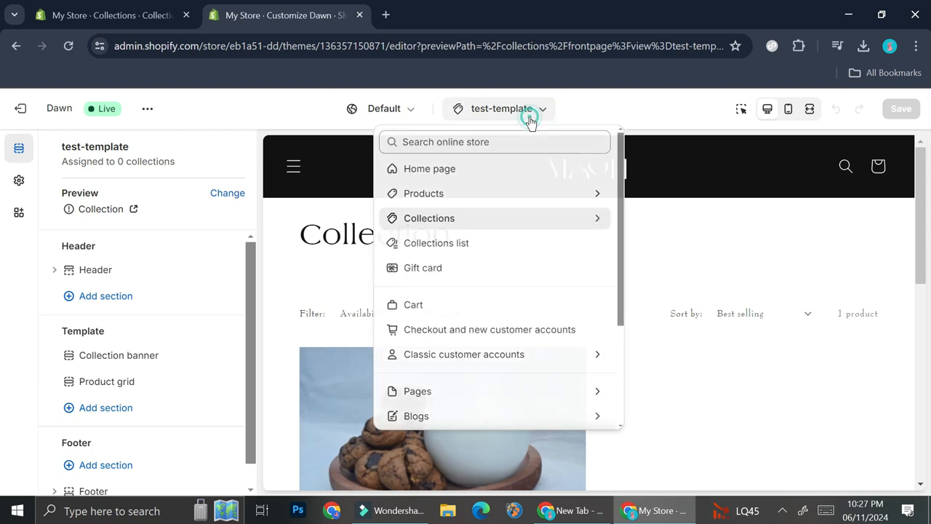
click(595, 222)
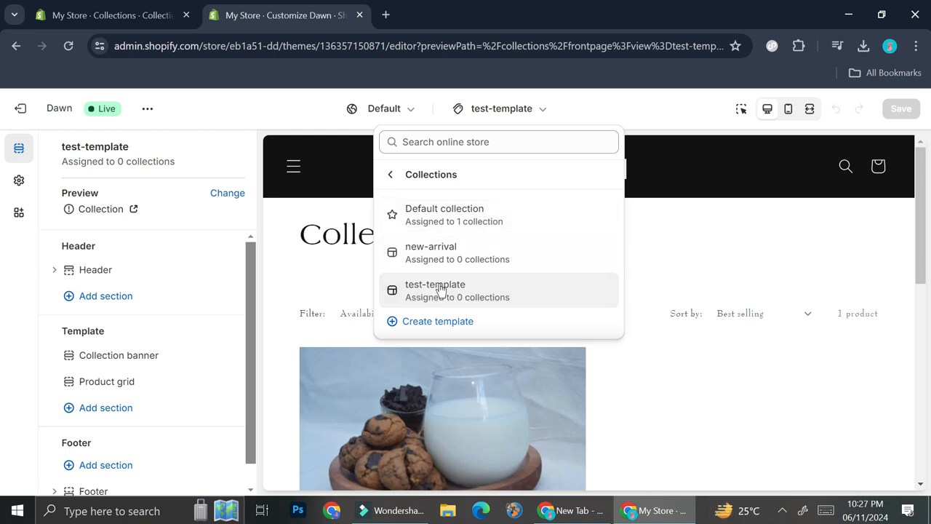
click(670, 264)
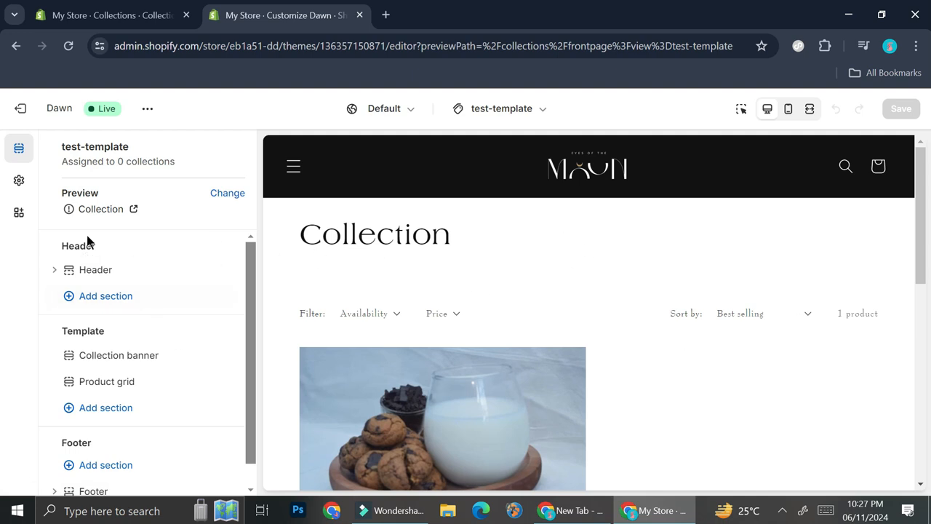
- Add an Announcement bar section to the header of test-template
scroll(109, 342, down, 1)
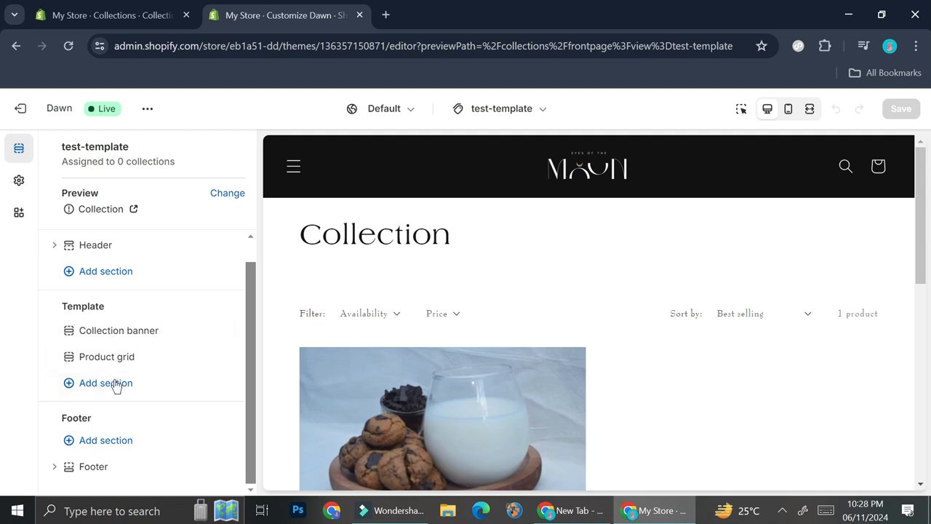
click(95, 271)
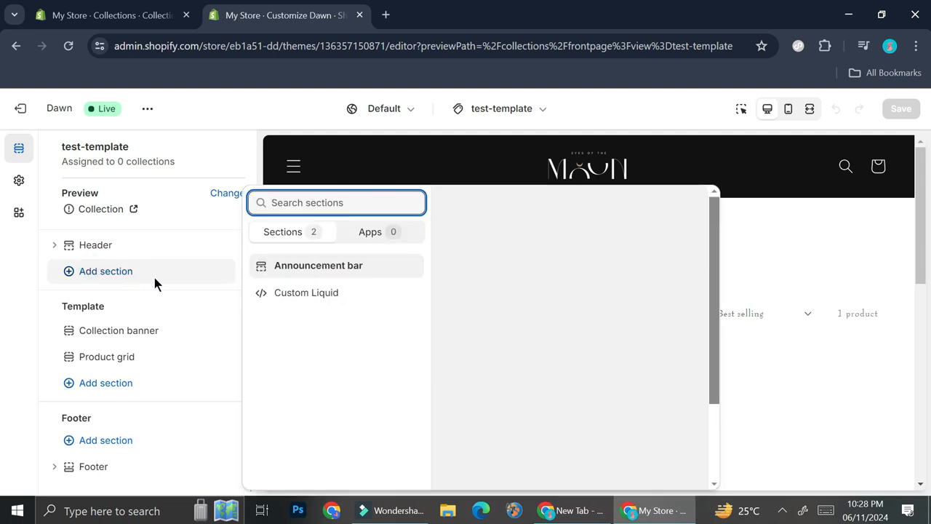
click(321, 266)
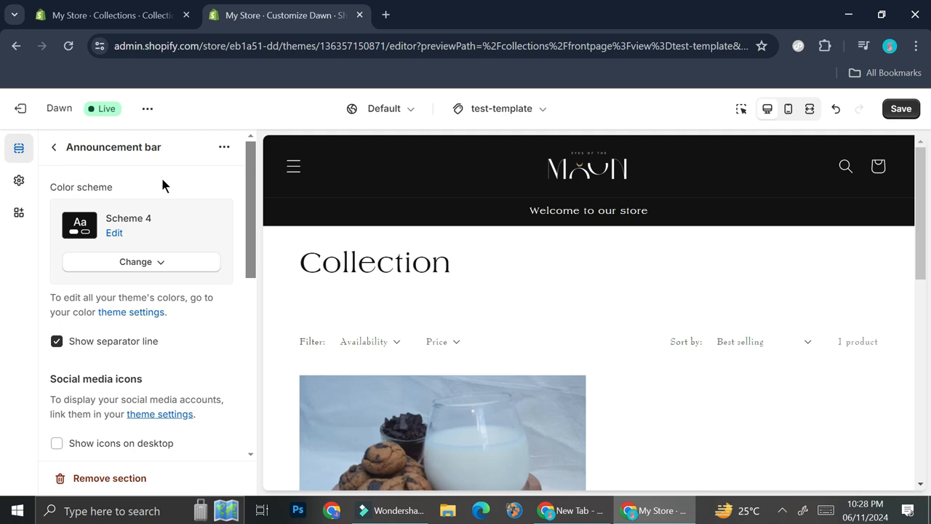
- Try Scheme 1 for the announcement bar's color scheme, and settle on Scheme 2
click(162, 266)
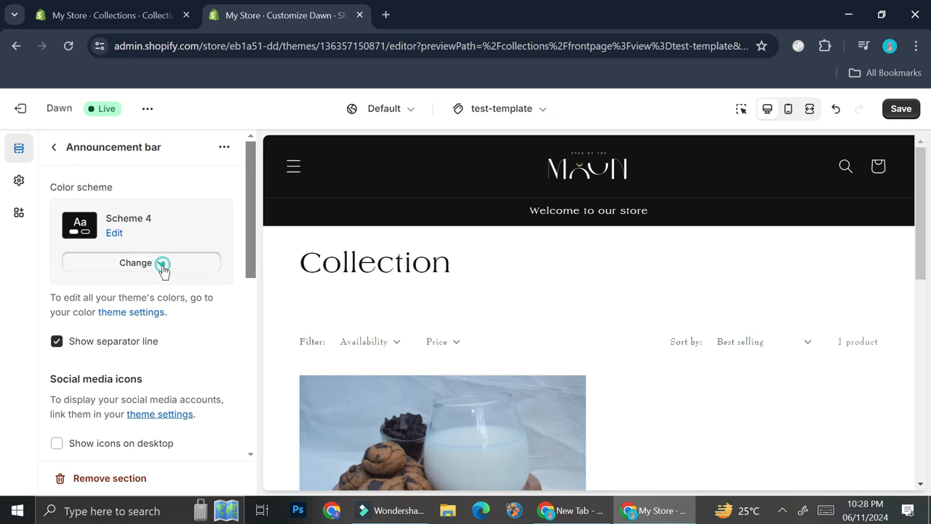
click(138, 297)
click(138, 263)
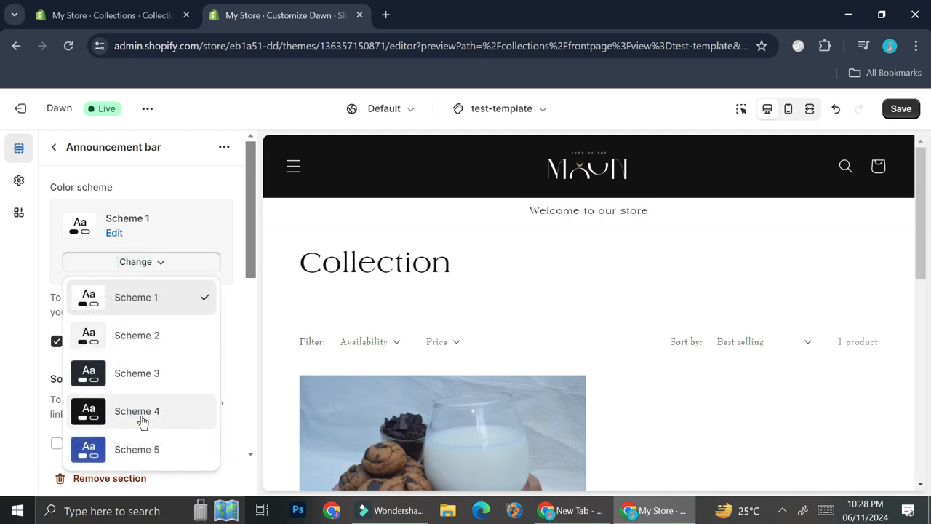
click(170, 339)
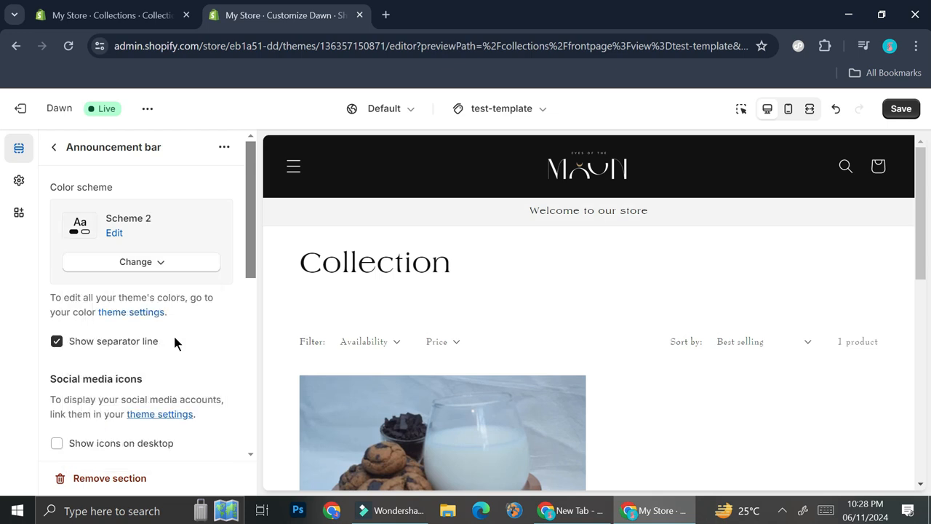
- Replace the text of the "Welcome to our store" announcement with "New Arrival Soon!"
scroll(146, 352, down, 2)
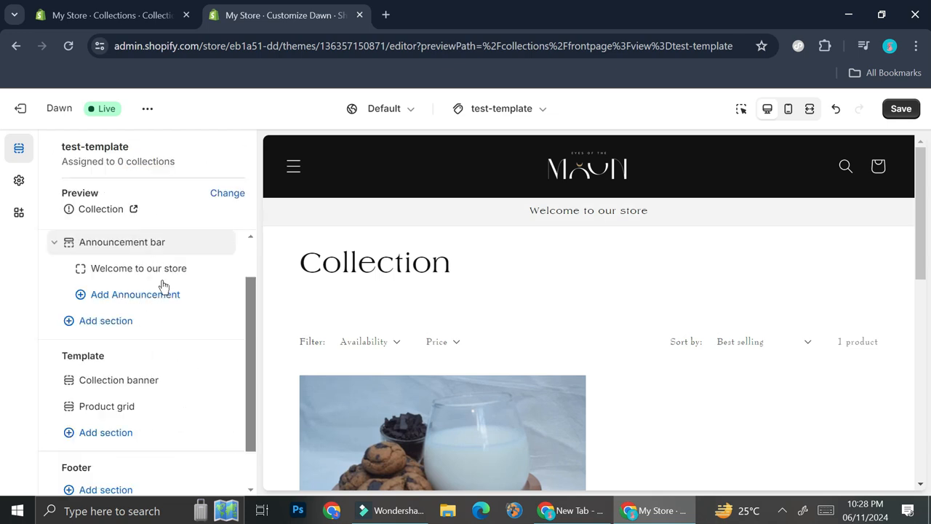
click(164, 274)
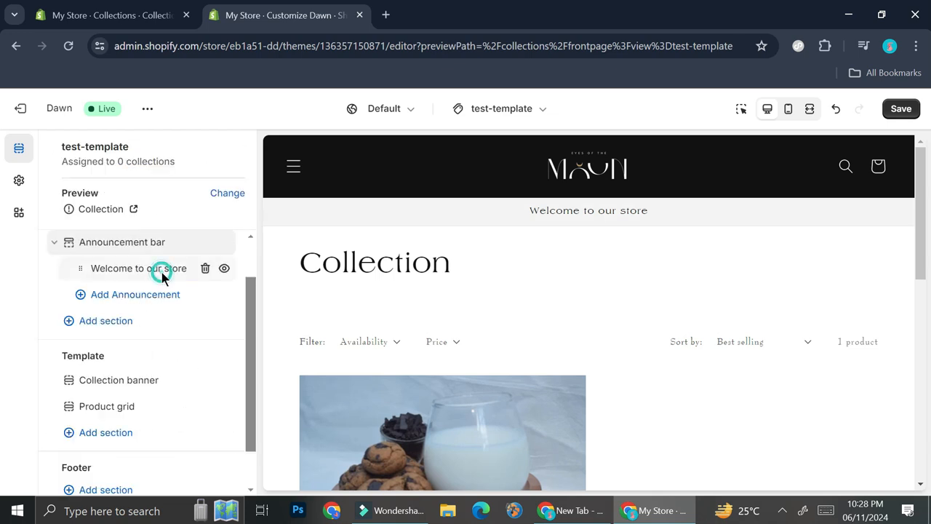
drag(168, 210, 44, 208)
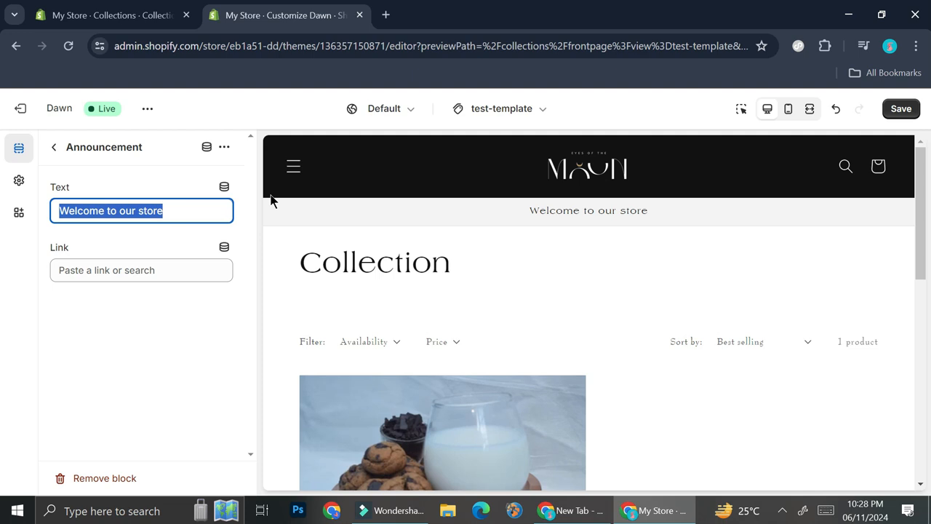
text(New)
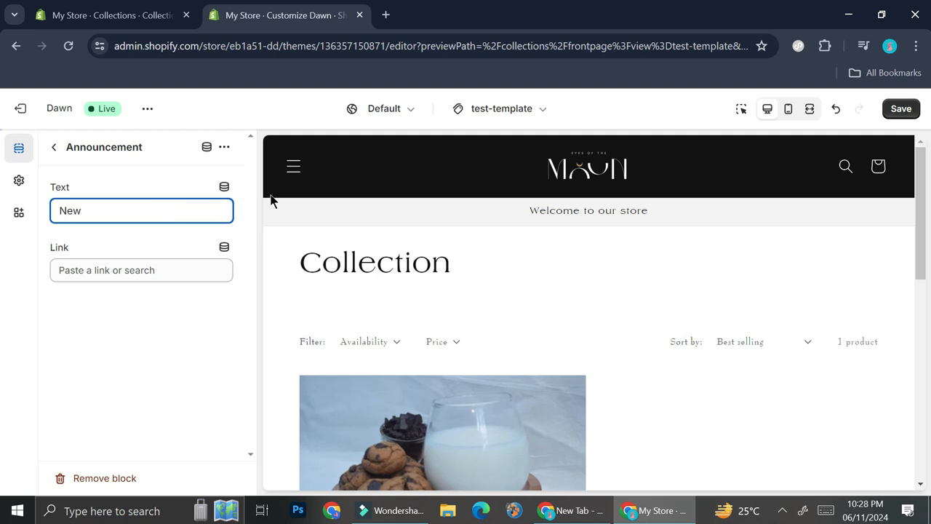
text( Arrival Soo)
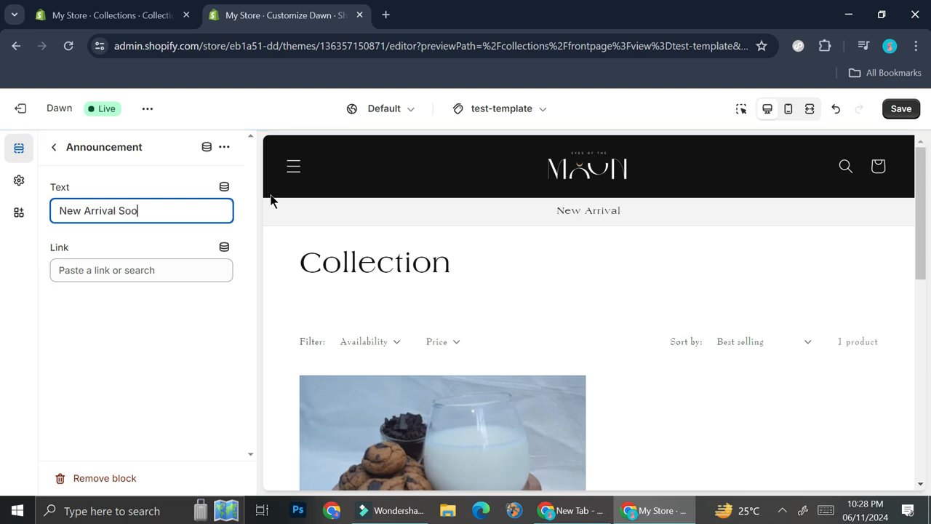
text(n!)
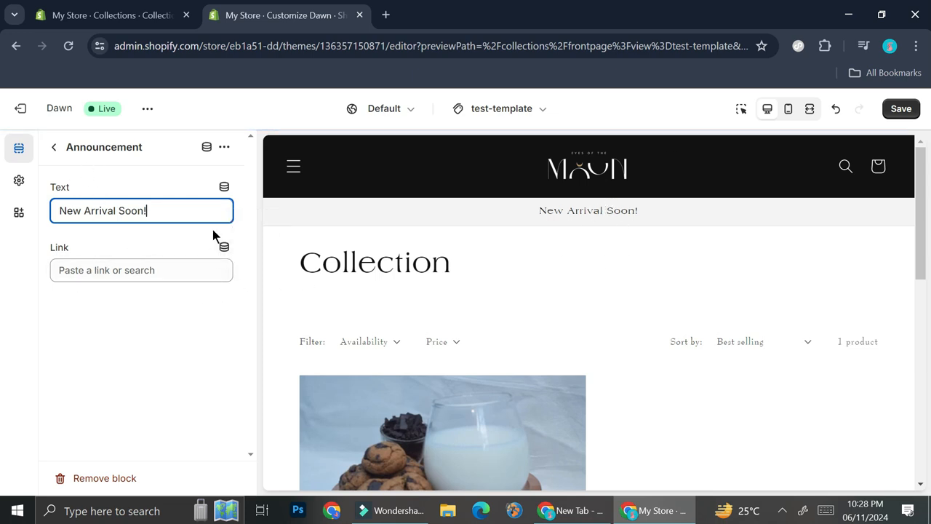
click(54, 148)
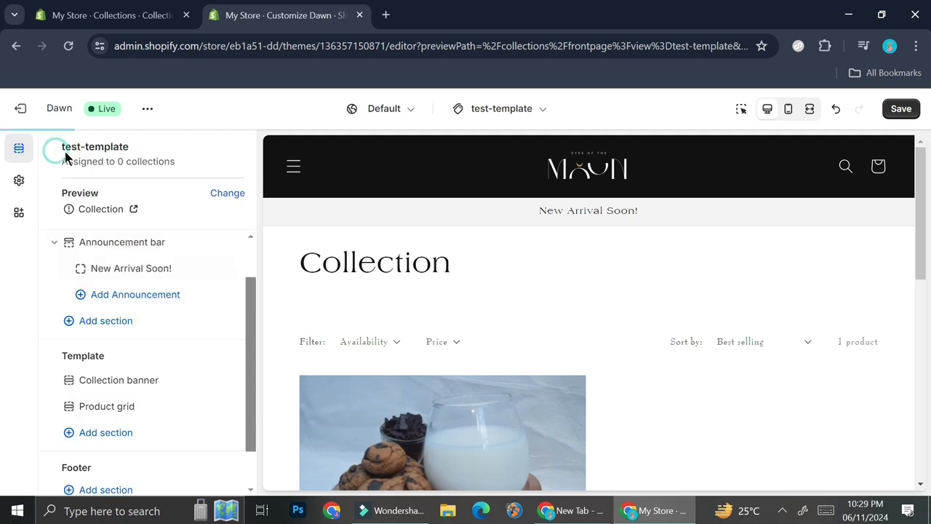
- Add a second announcement to the announcement bar with the text "50% Off Every Friday"
click(149, 293)
click(146, 294)
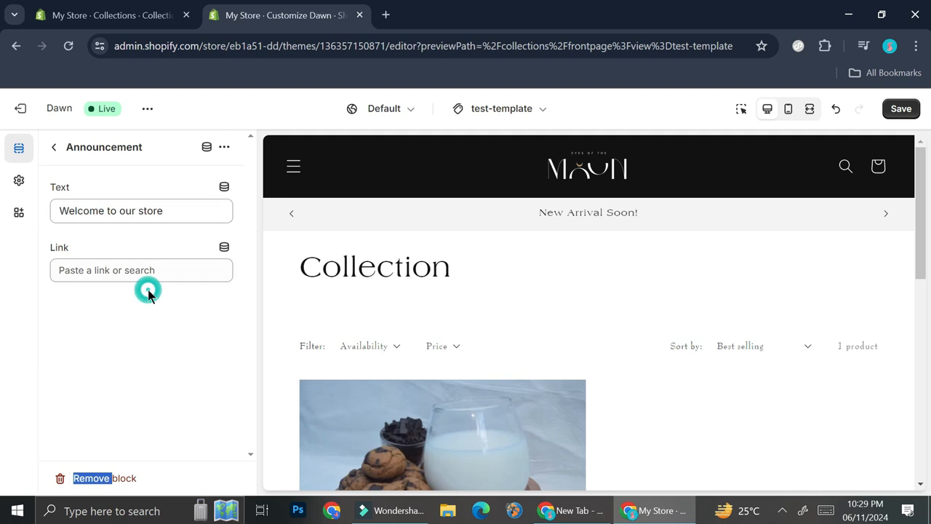
double_click(197, 211)
key(ctrl+a)
text(50)
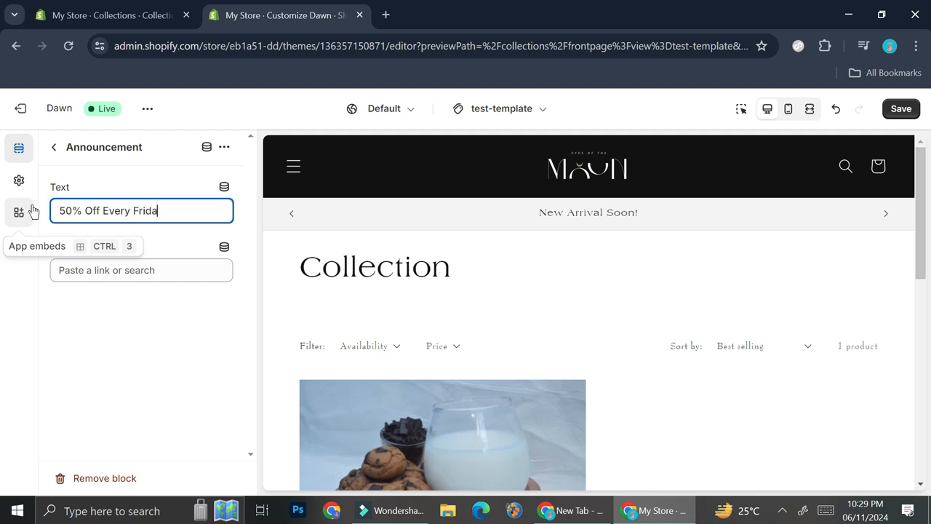
click(55, 147)
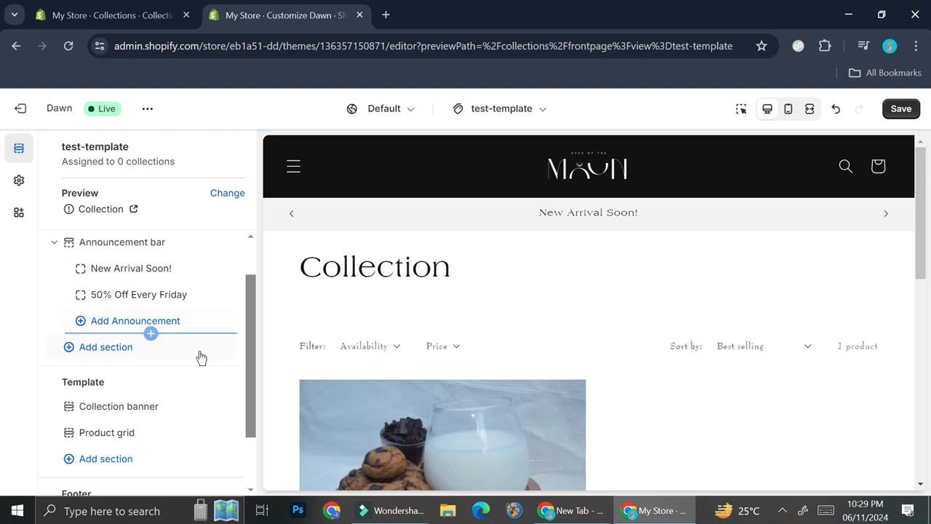
- Add an Image banner section to the template and set its first image to the Product PNG
scroll(90, 457, down, 1)
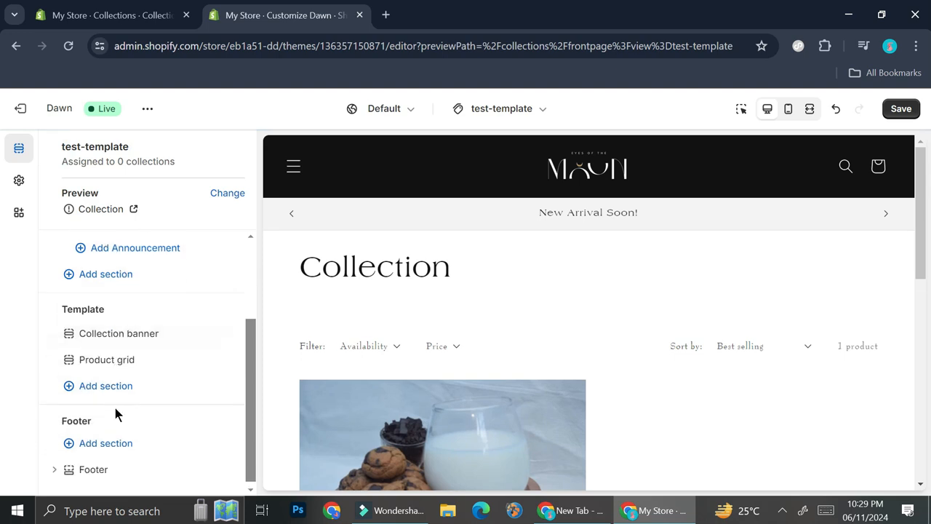
click(109, 386)
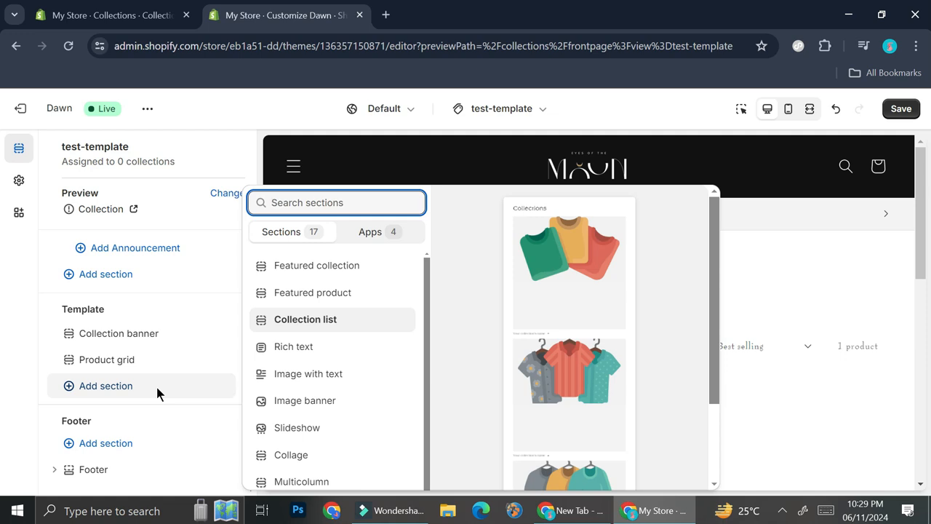
click(291, 401)
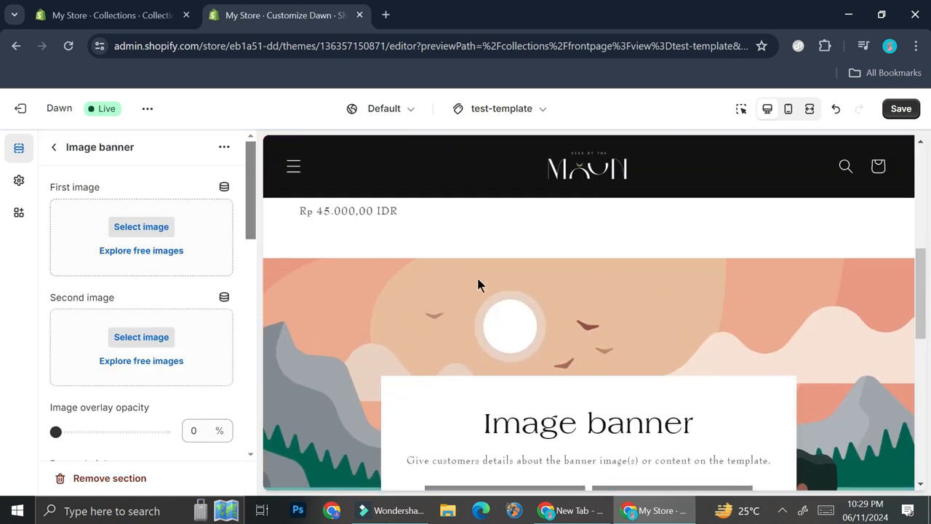
click(142, 226)
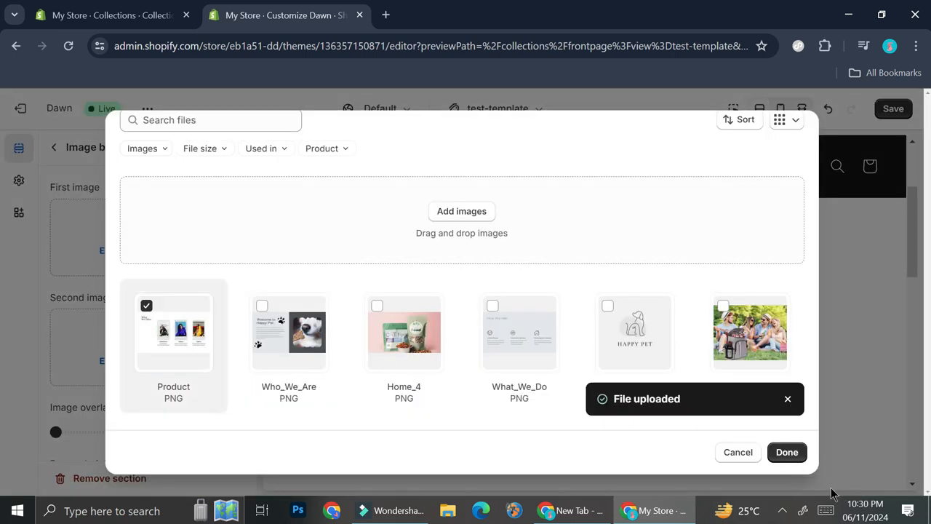
click(787, 451)
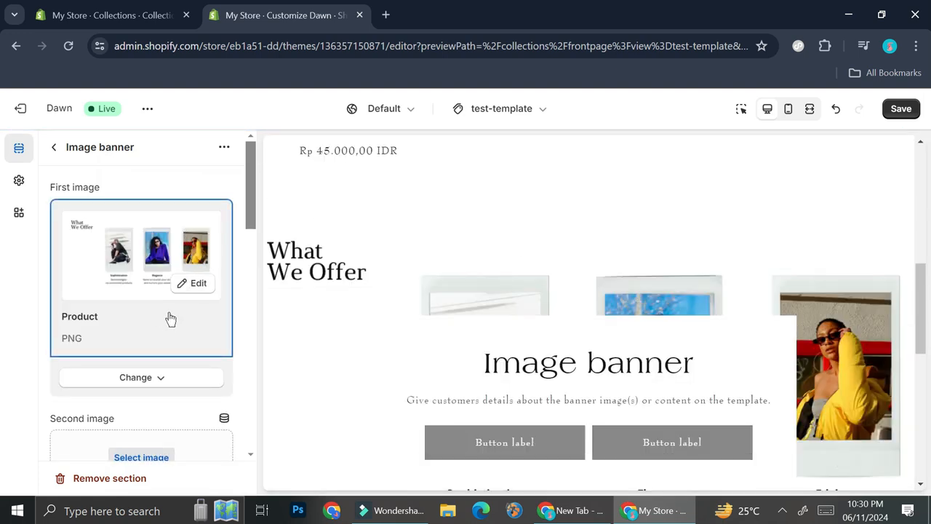
- Set the image banner's height to Adapt to first image
scroll(114, 316, down, 2)
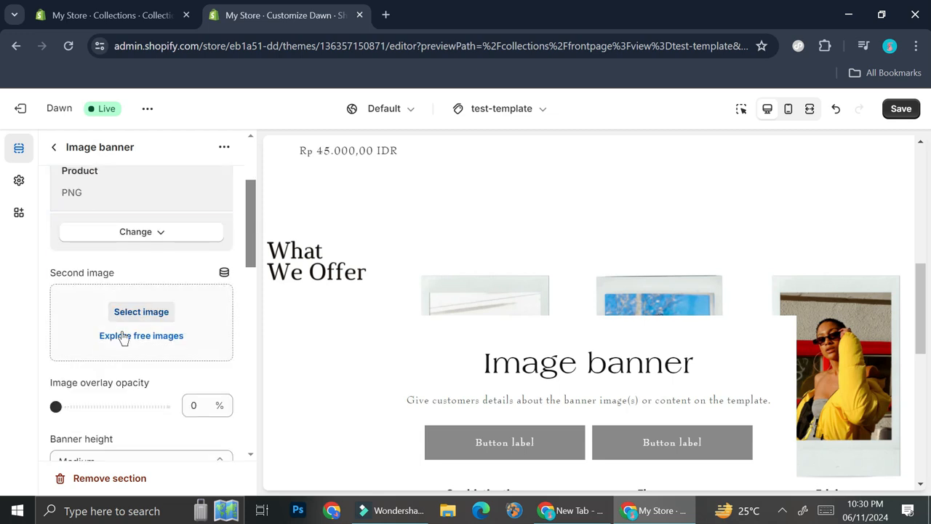
scroll(76, 405, down, 1)
click(111, 382)
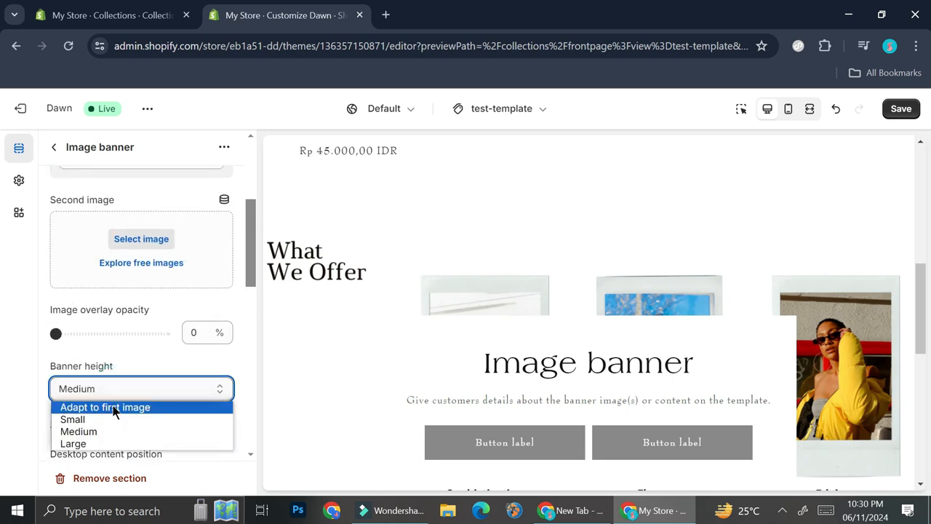
key(Escape)
click(112, 409)
scroll(135, 324, down, 2)
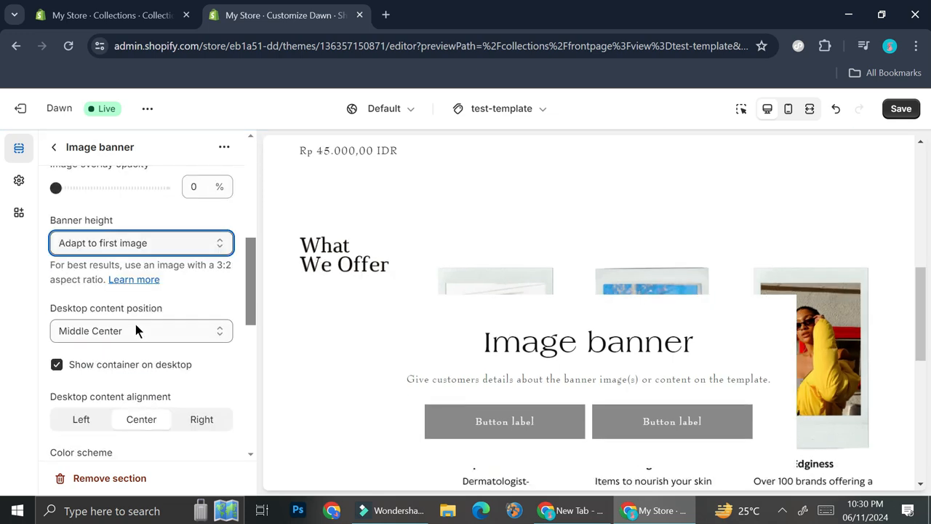
- Remove the heading, description text and buttons blocks from the Image banner section
click(53, 147)
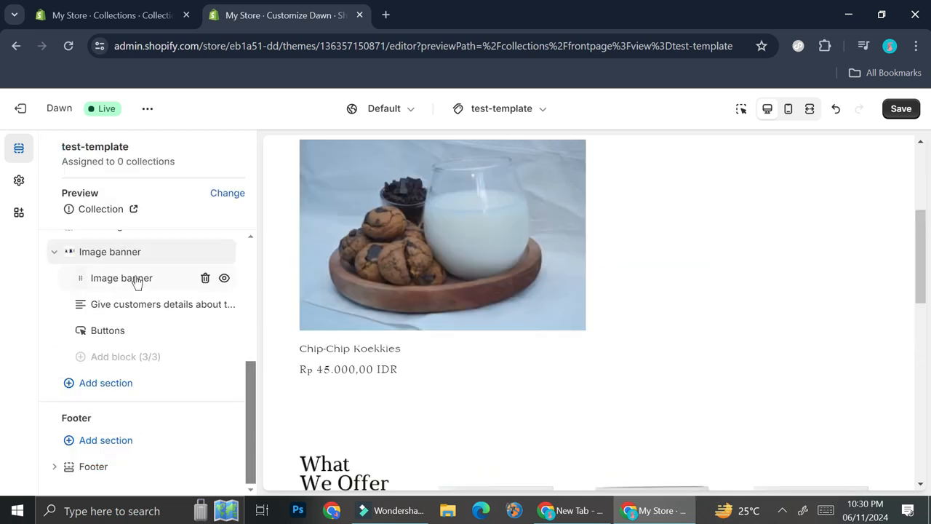
click(203, 278)
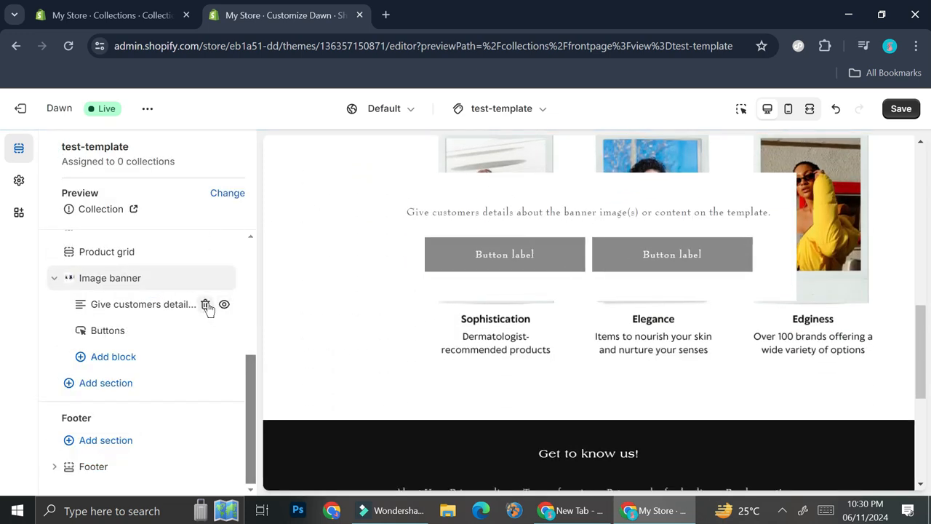
click(206, 305)
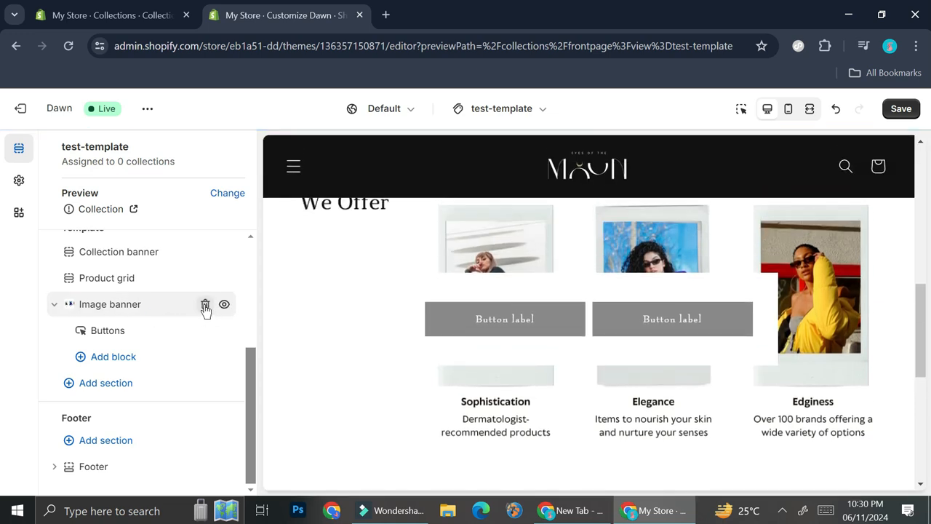
click(207, 409)
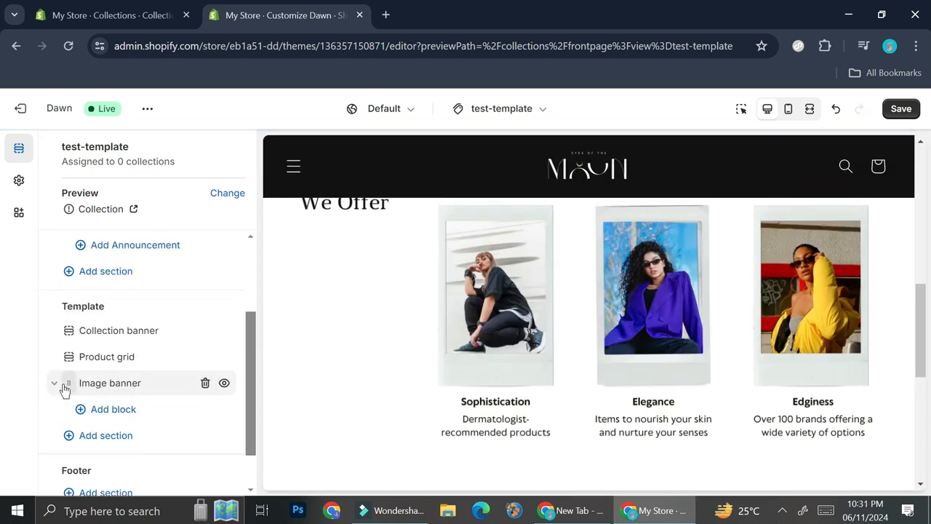
- Move the Image banner section above the Collection banner and check the page layout with the Collection banner settings open
drag(66, 391, 74, 336)
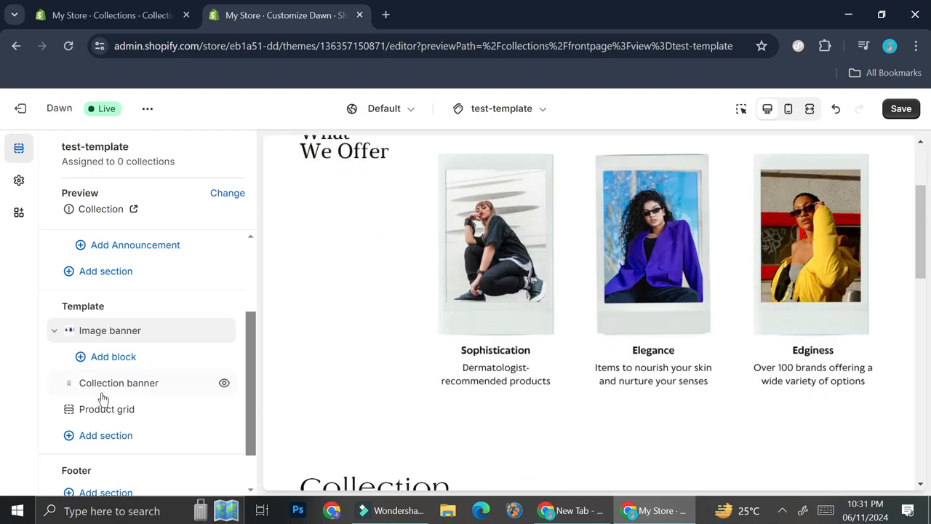
click(146, 386)
scroll(465, 317, down, 5)
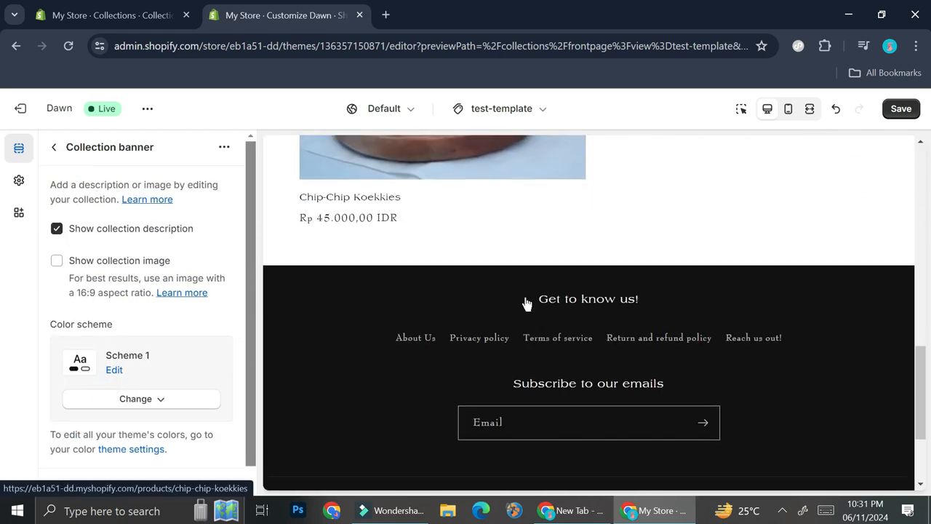
- Add a Slideshow section below the Product grid in the template
scroll(526, 302, up, 3)
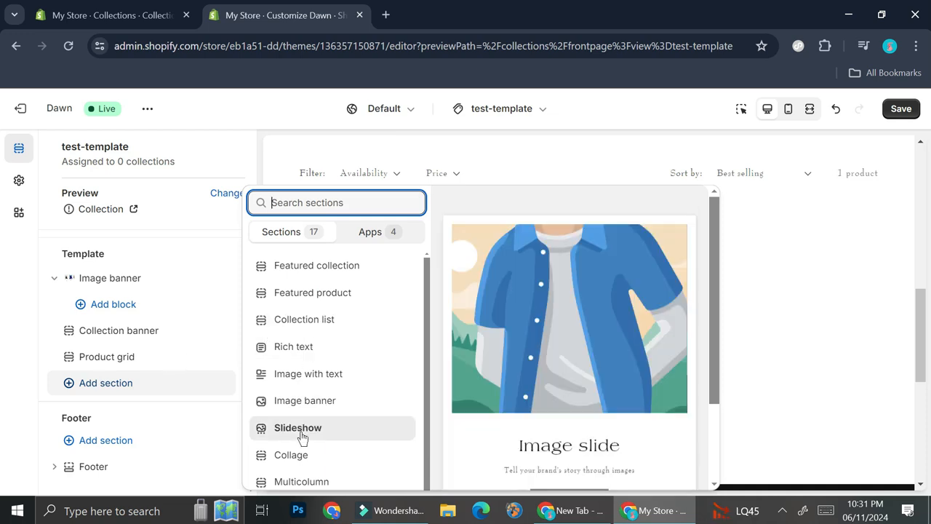
click(598, 355)
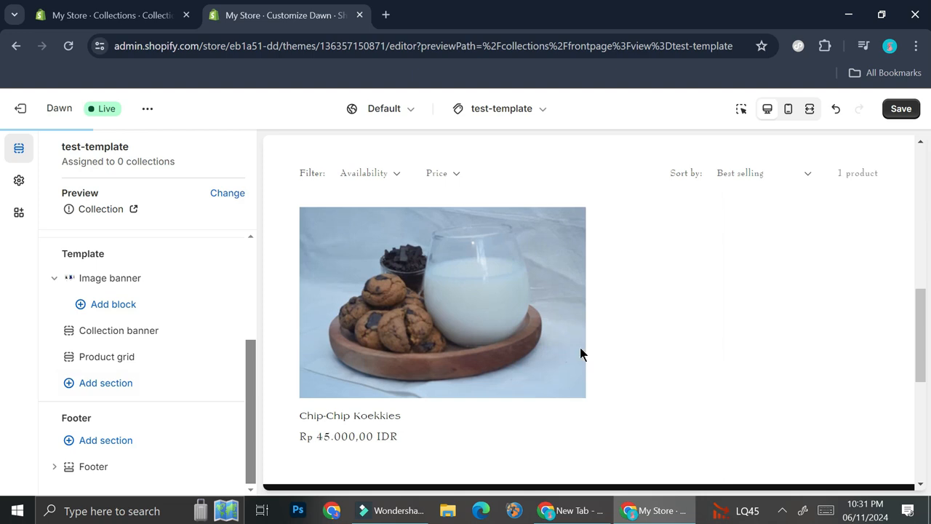
scroll(631, 238, up, 1)
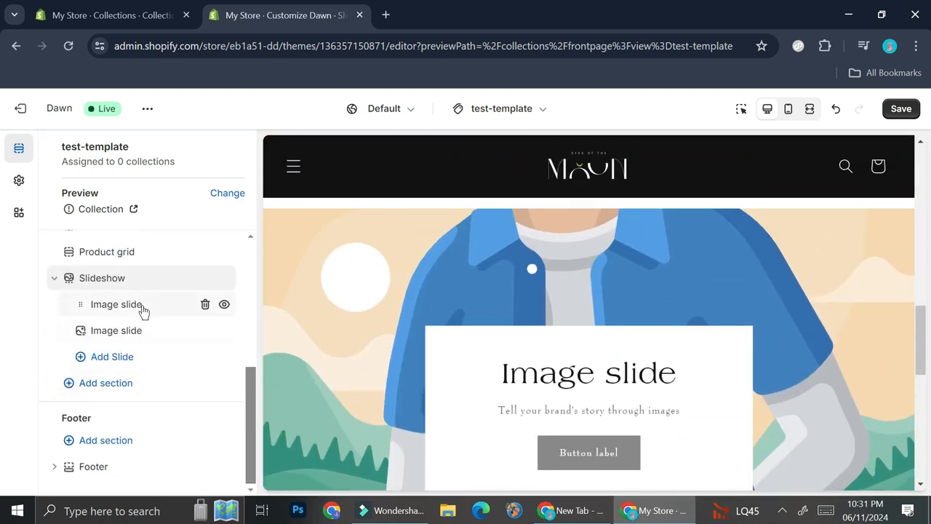
- Clear the heading and subheading text of the slideshow's first image slide
click(120, 305)
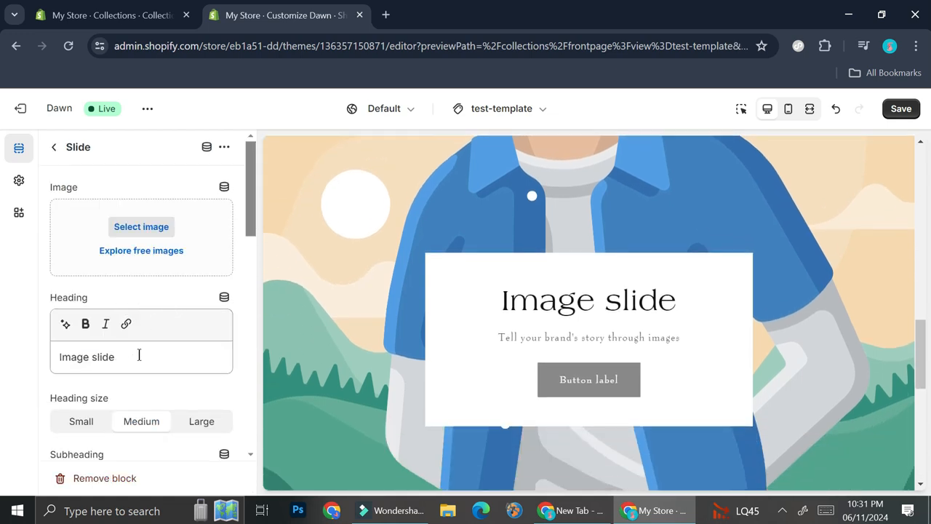
drag(139, 356, 4, 327)
key(BackSpace)
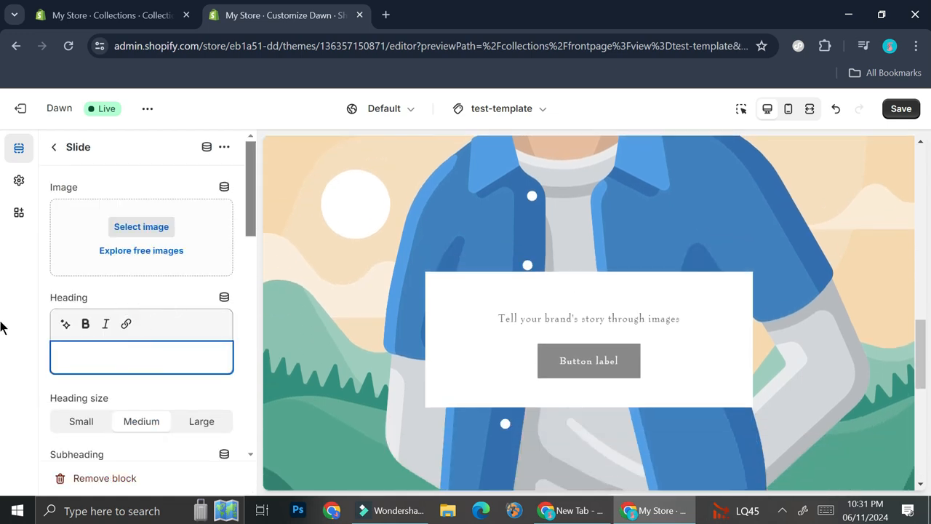
scroll(76, 342, down, 3)
drag(130, 322, 32, 283)
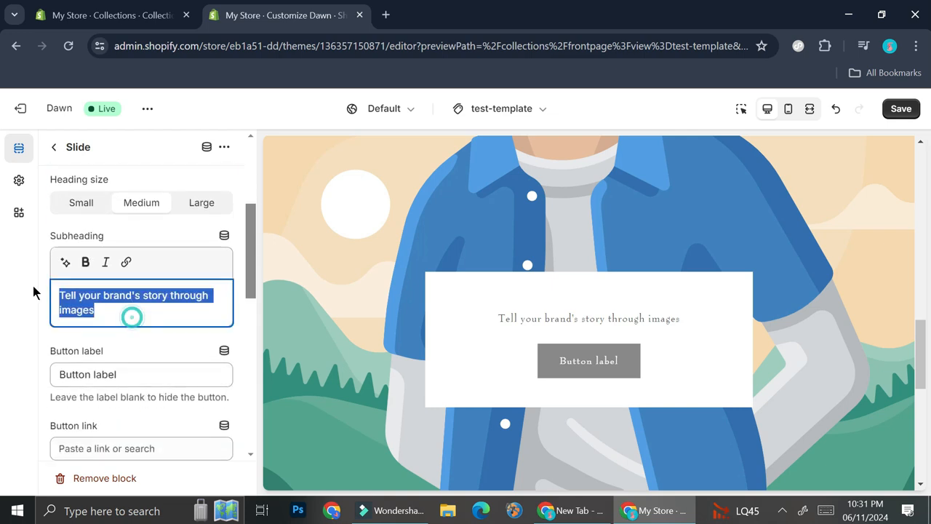
key(BackSpace)
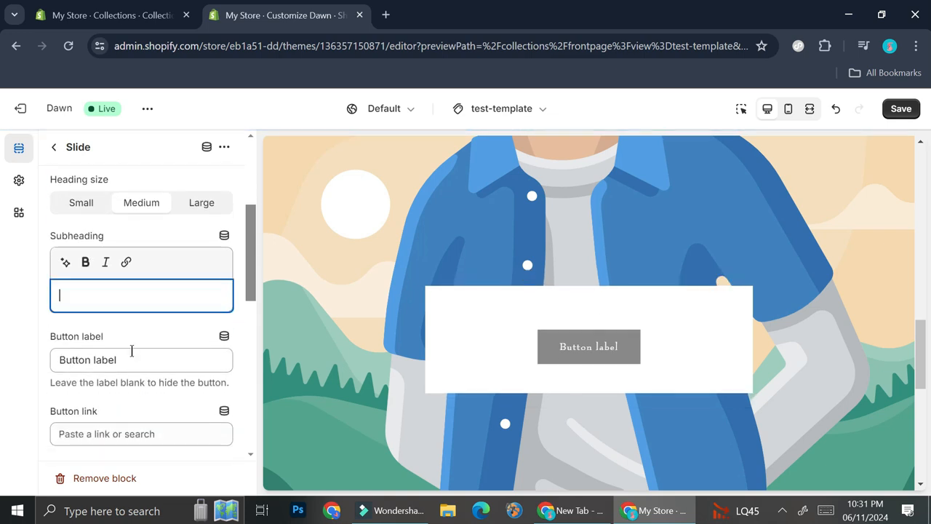
- Clear the first slide's button label so that its button is hidden
drag(133, 356, 27, 351)
key(BackSpace)
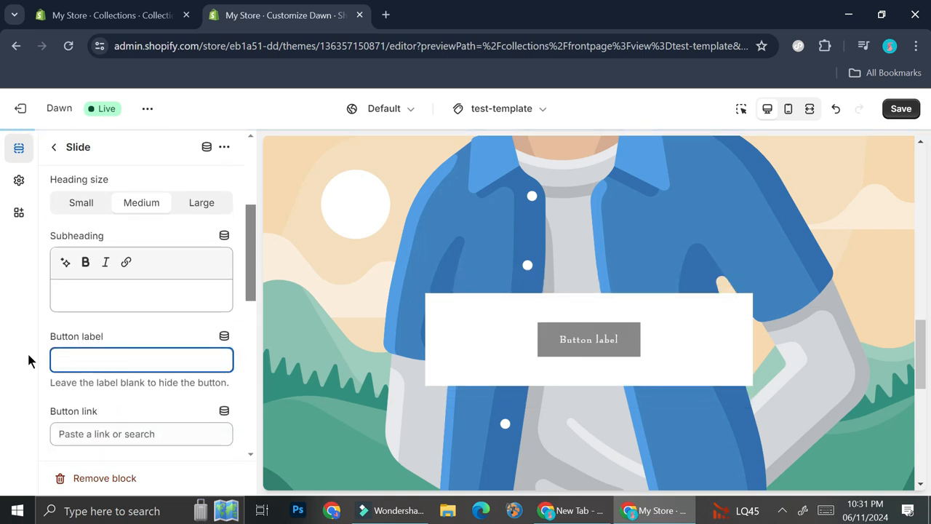
scroll(149, 353, down, 2)
click(192, 327)
scroll(137, 300, up, 5)
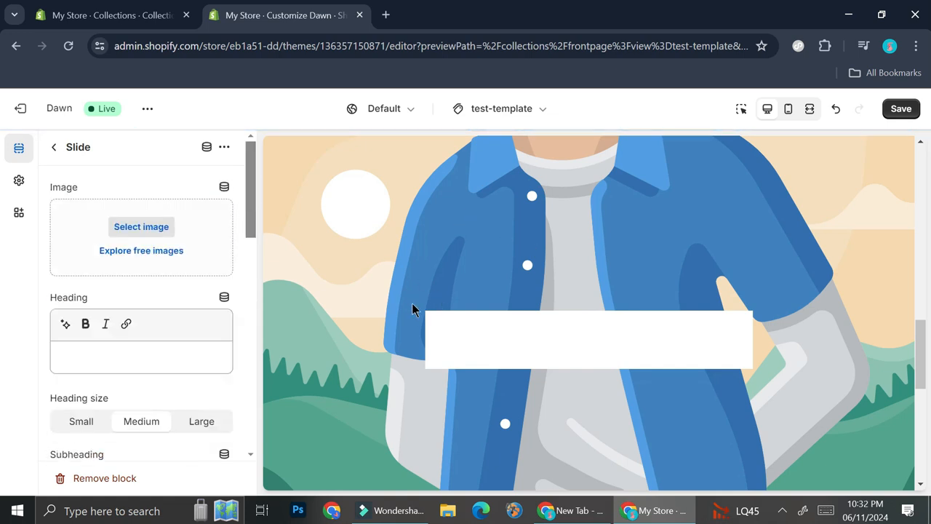